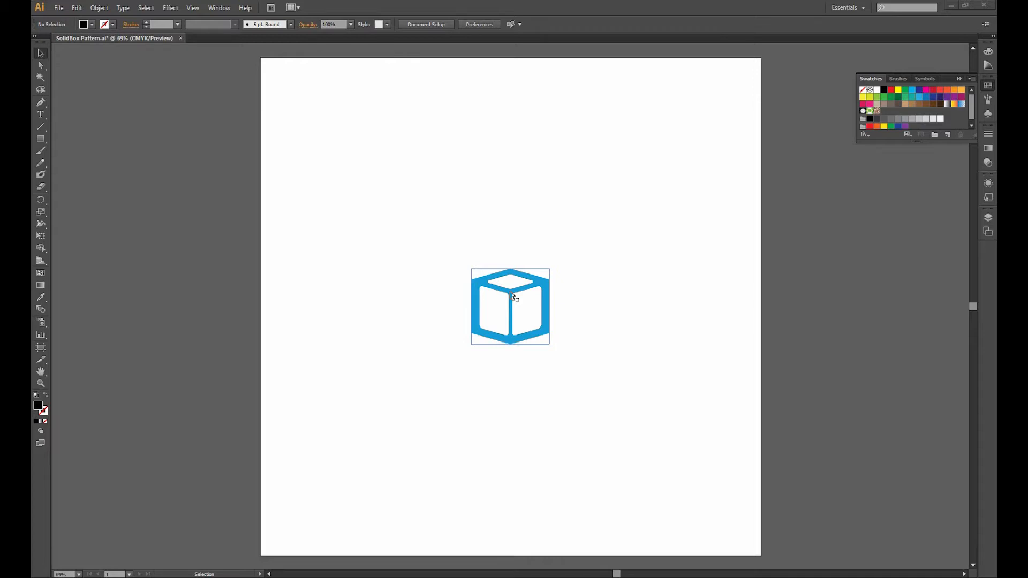
- Show the Pattern Options panel and place it beside the artboard
left_click(219, 8)
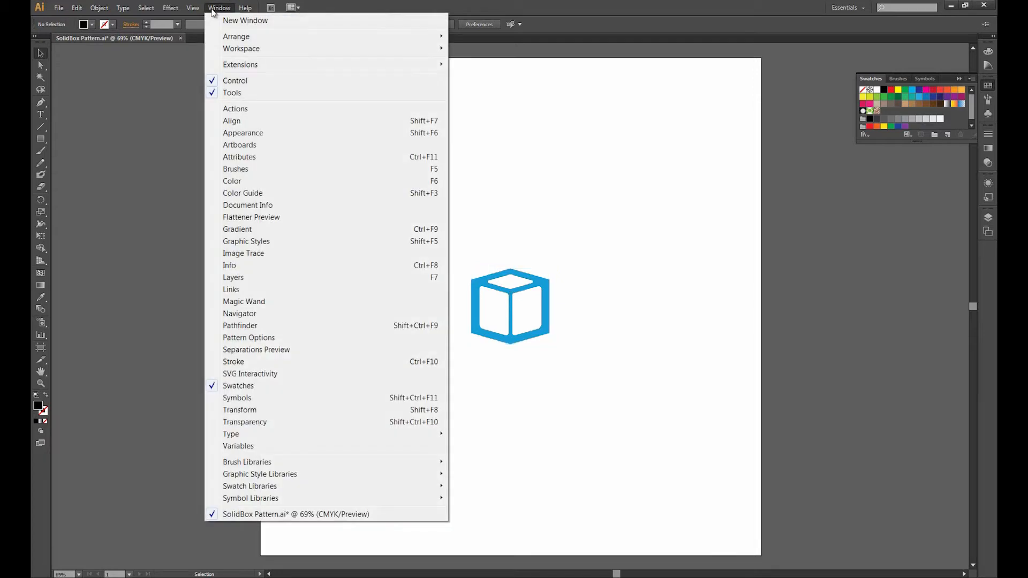
left_click(245, 338)
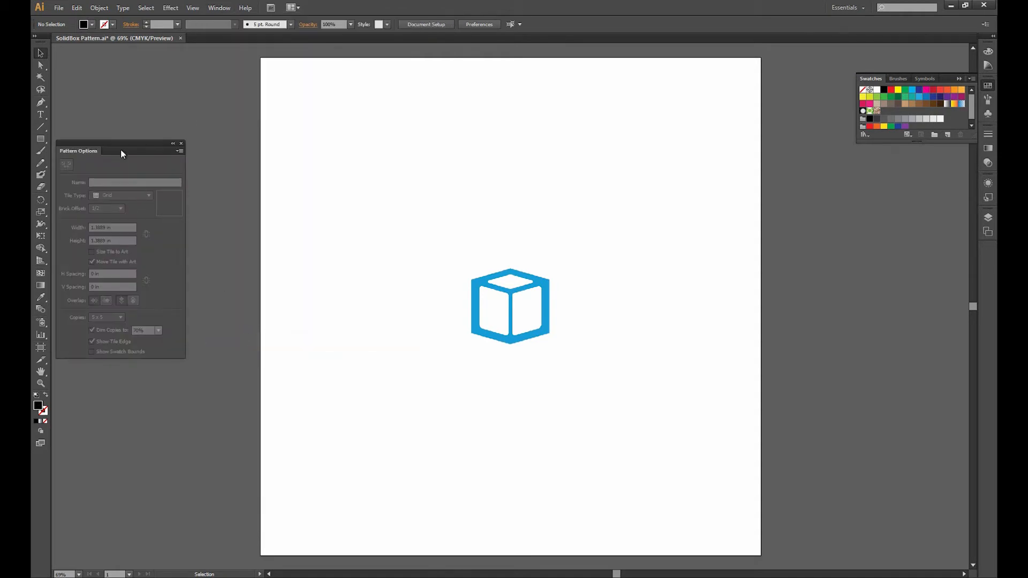
left_click_drag(117, 144, 123, 146)
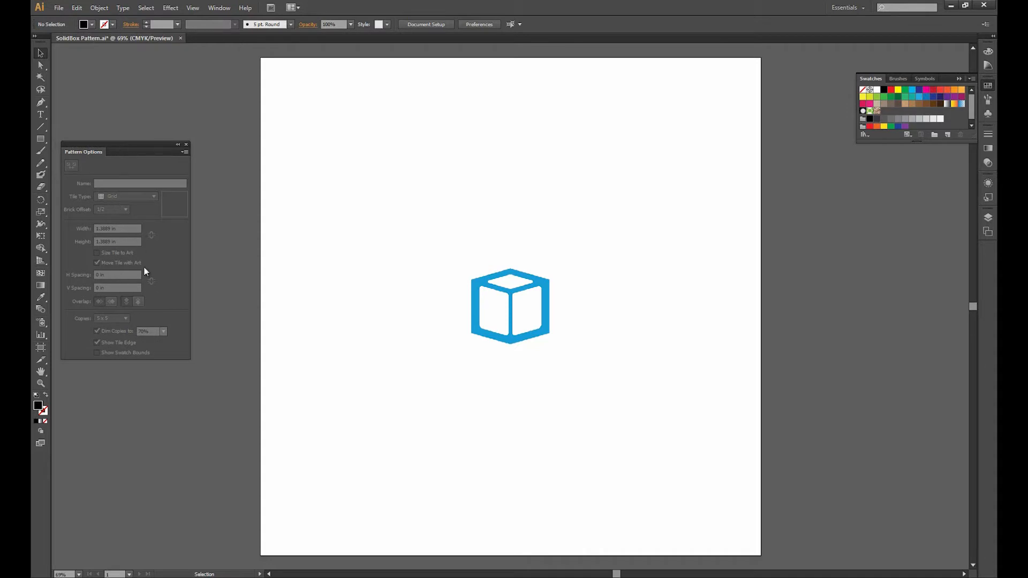
left_click_drag(105, 151, 108, 151)
- Make a new pattern from the blue box logo and dismiss the notice about the added swatch
left_click_drag(416, 252, 633, 376)
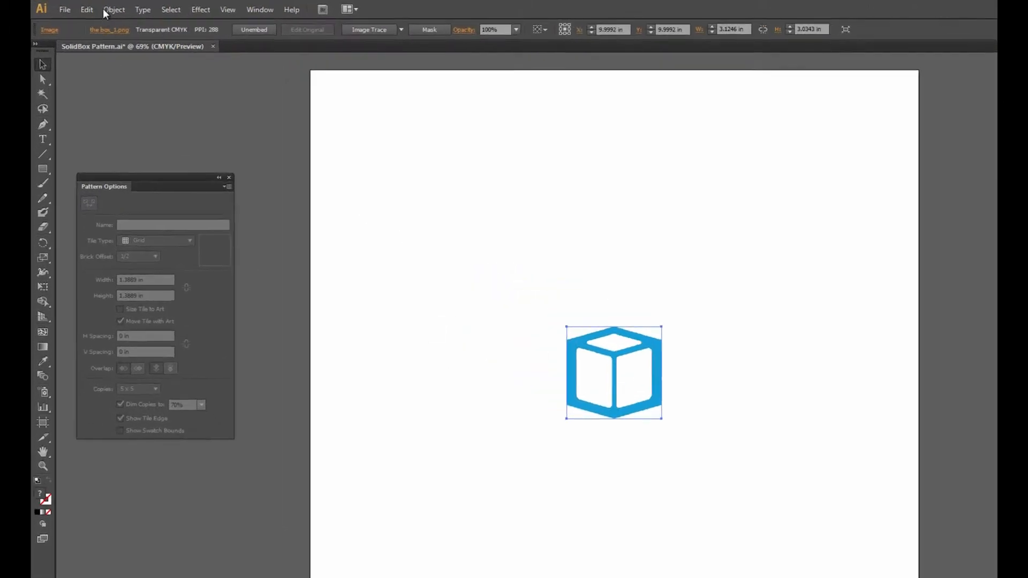
left_click(99, 7)
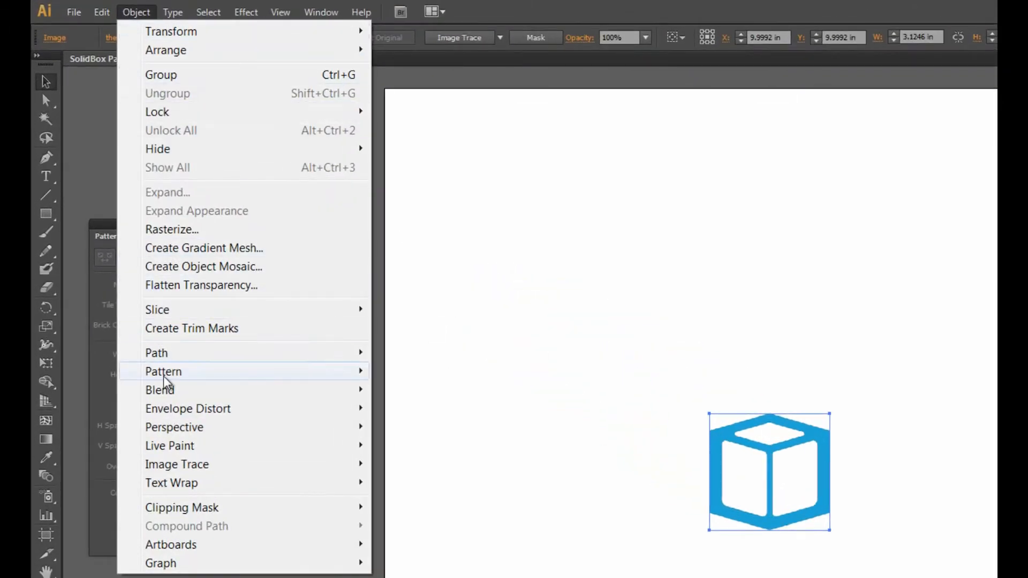
mouse_move(165, 381)
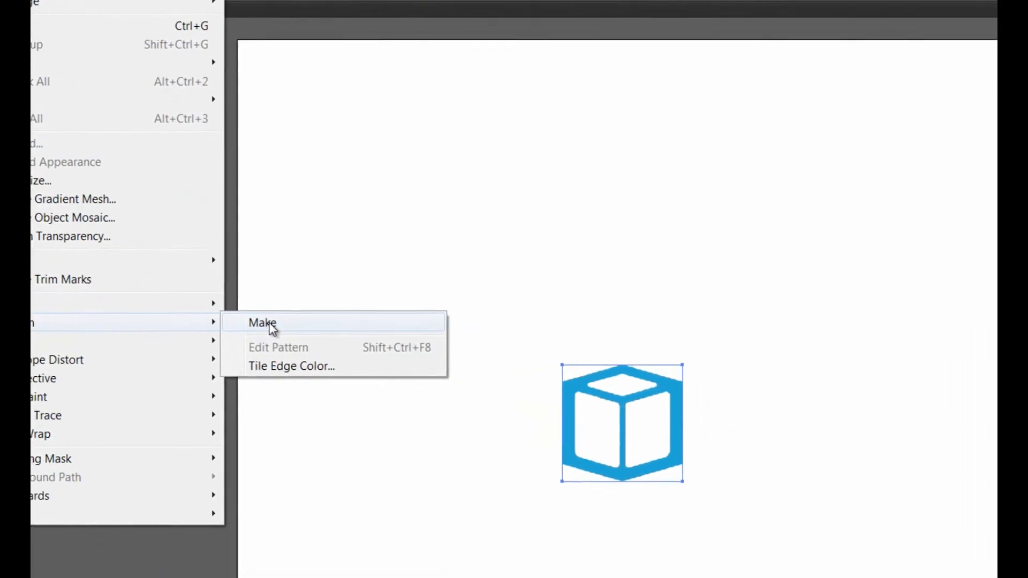
left_click(420, 375)
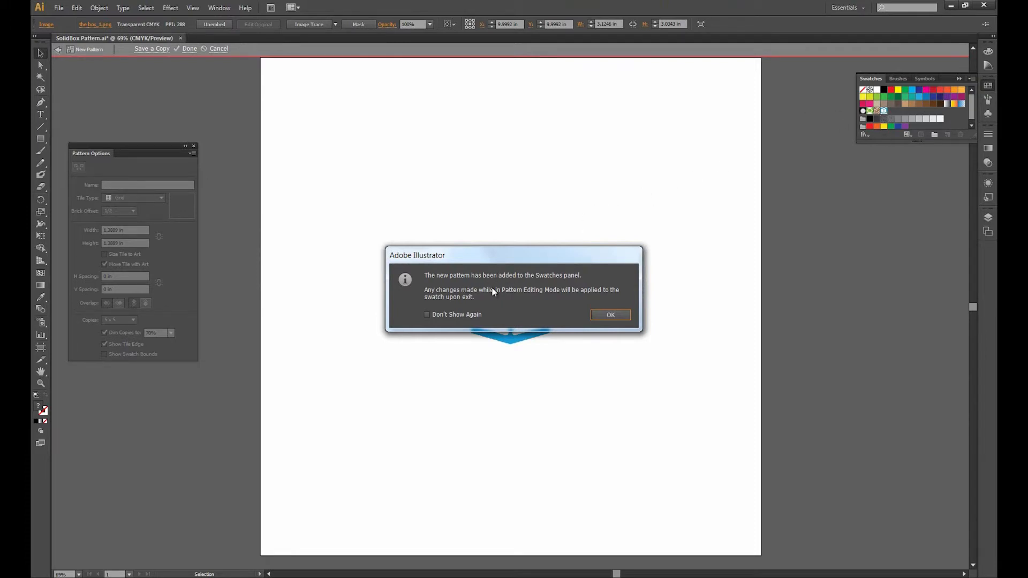
left_click(427, 314)
left_click(603, 315)
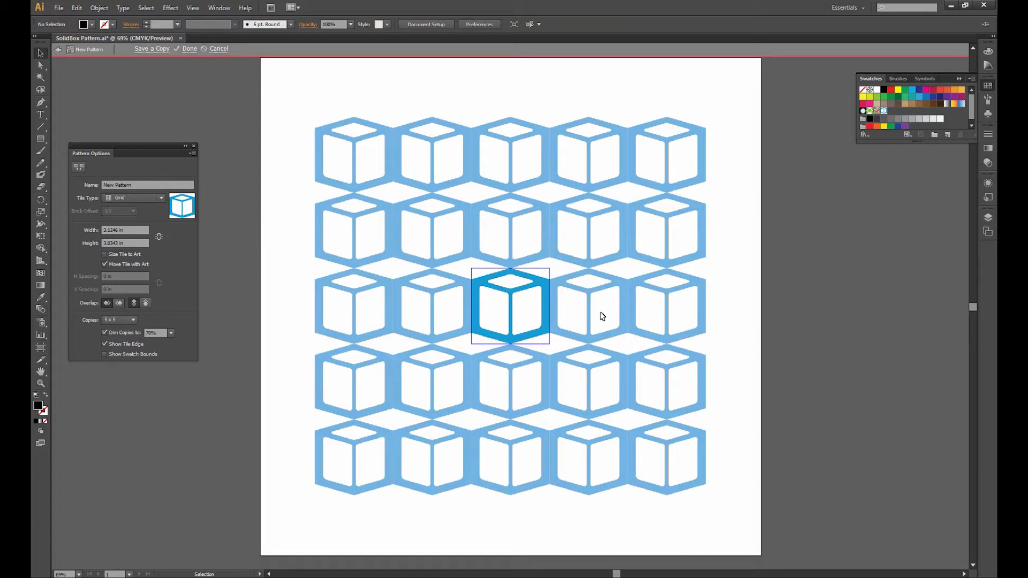
- Move the Pattern Options panel closer to the artwork and name the pattern SB Logo
left_click_drag(146, 147, 218, 188)
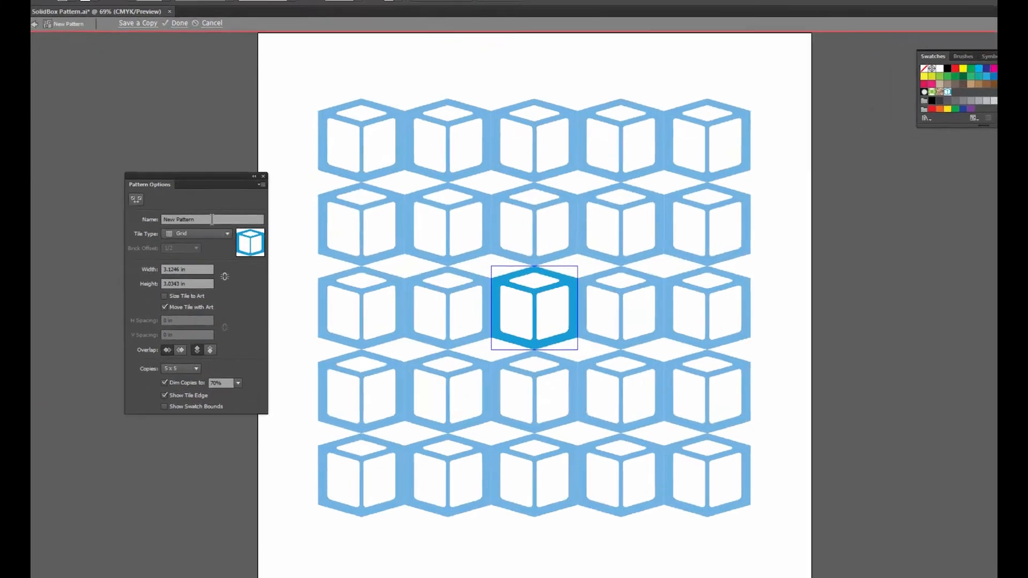
left_click(212, 220)
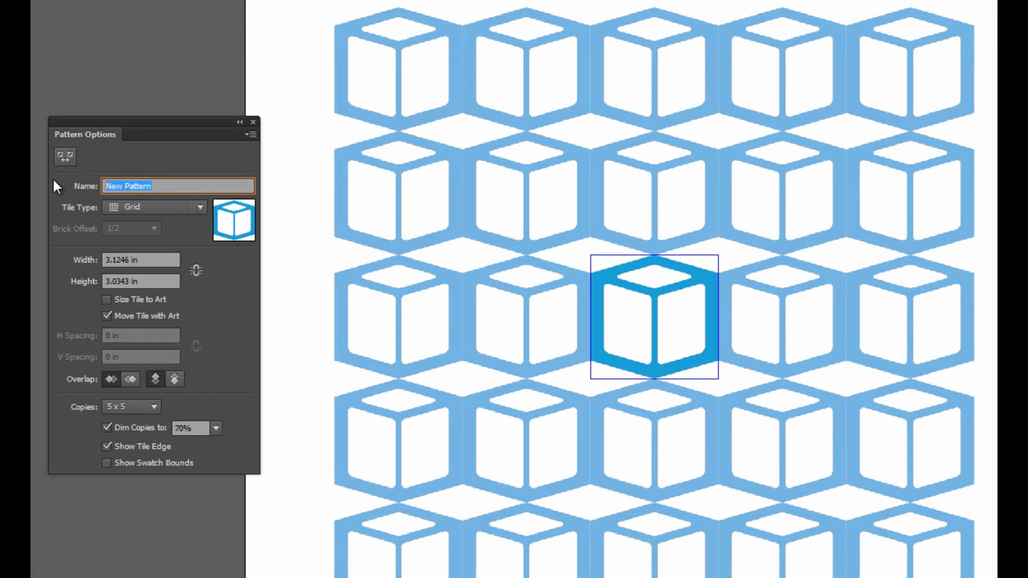
type("SB Logo")
- Try the Brick by Row, Brick by Column, Hex by Column and Hex by Row tile types on the pattern
left_click(140, 206)
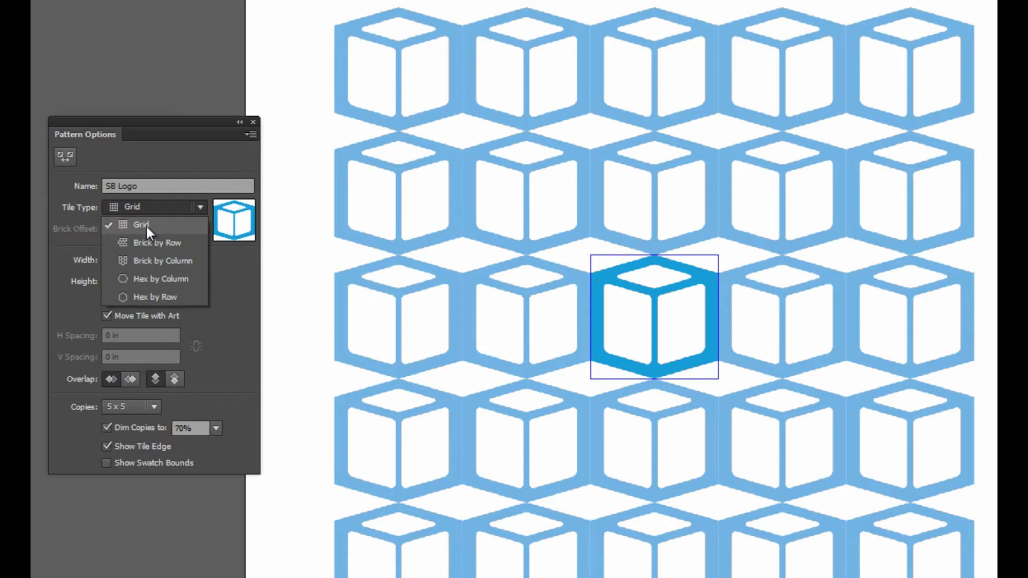
left_click(140, 242)
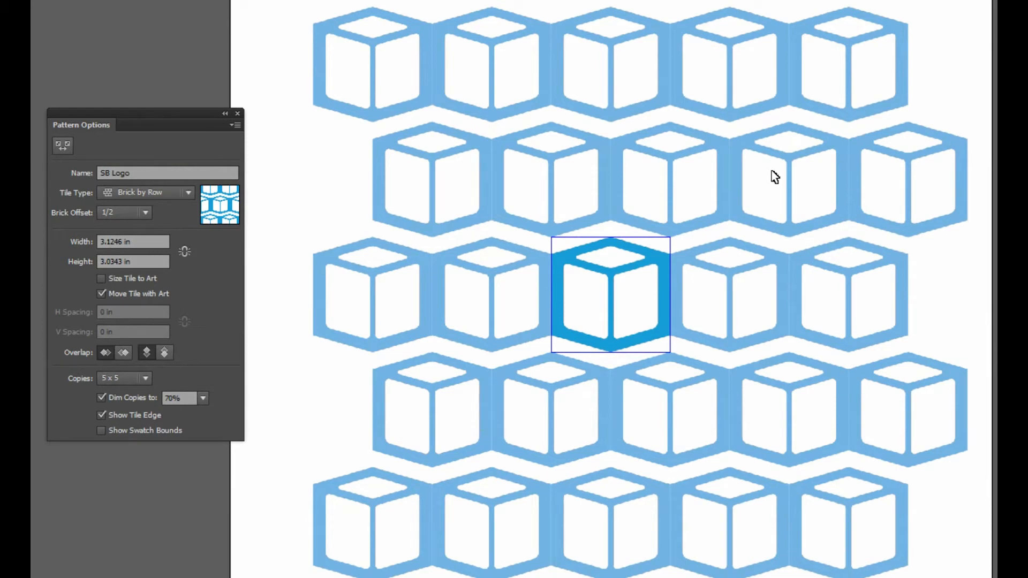
left_click(175, 194)
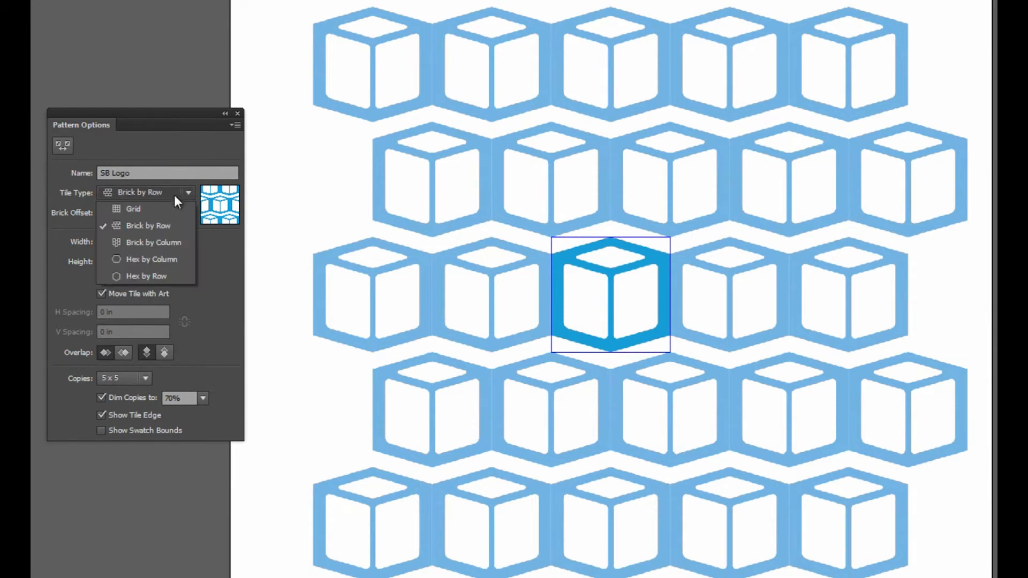
left_click(163, 245)
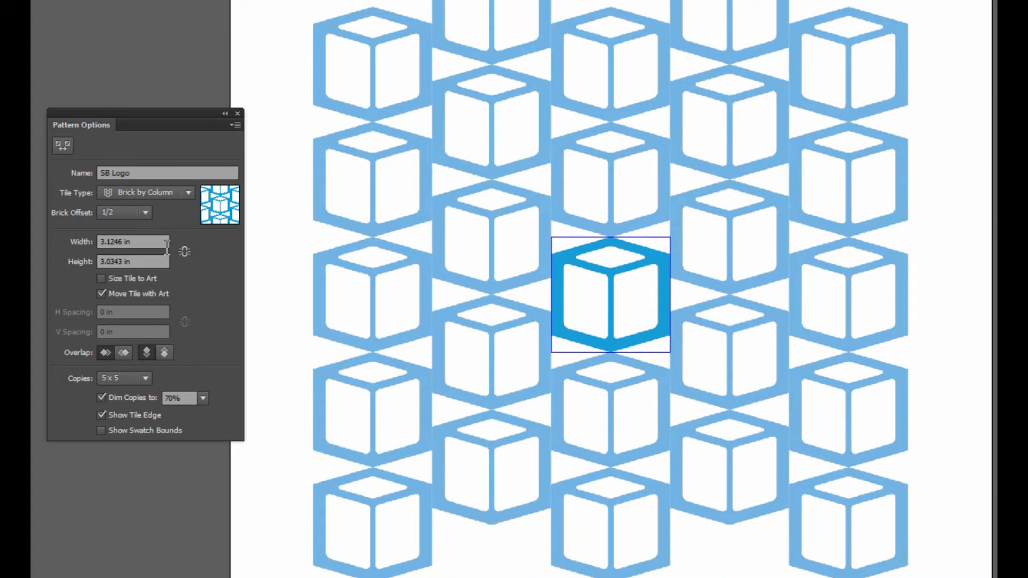
left_click(163, 188)
left_click(150, 261)
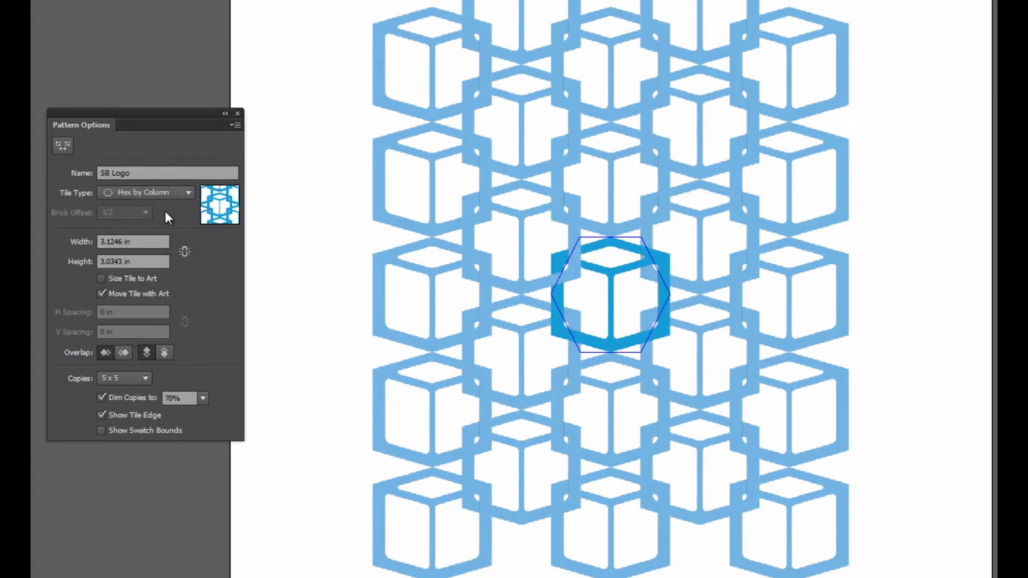
left_click(171, 188)
left_click(150, 272)
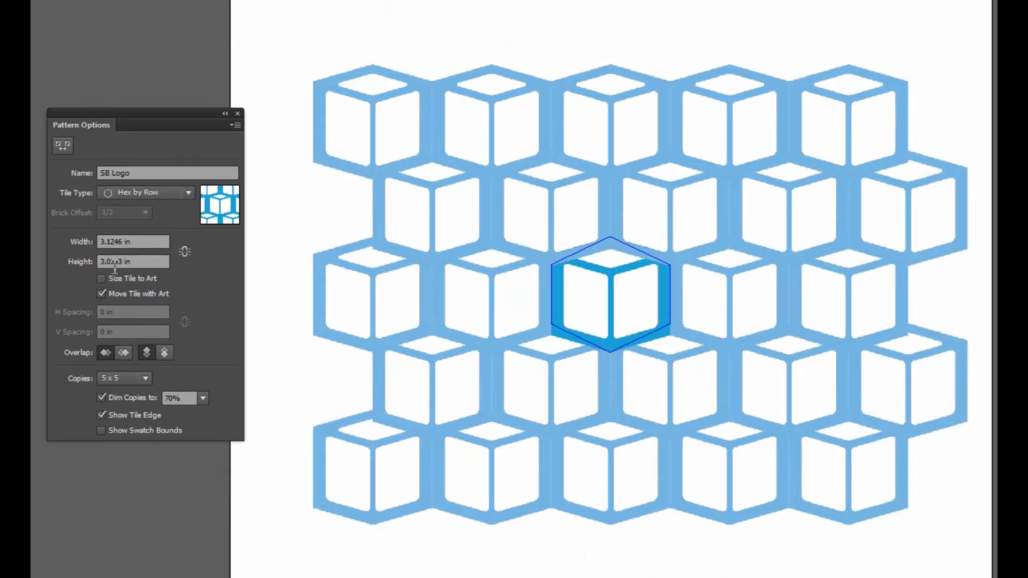
- Try a tile width of 4 in with width and height linked, and unlink the two dimensions
left_click(188, 255)
left_click(86, 242)
type("4")
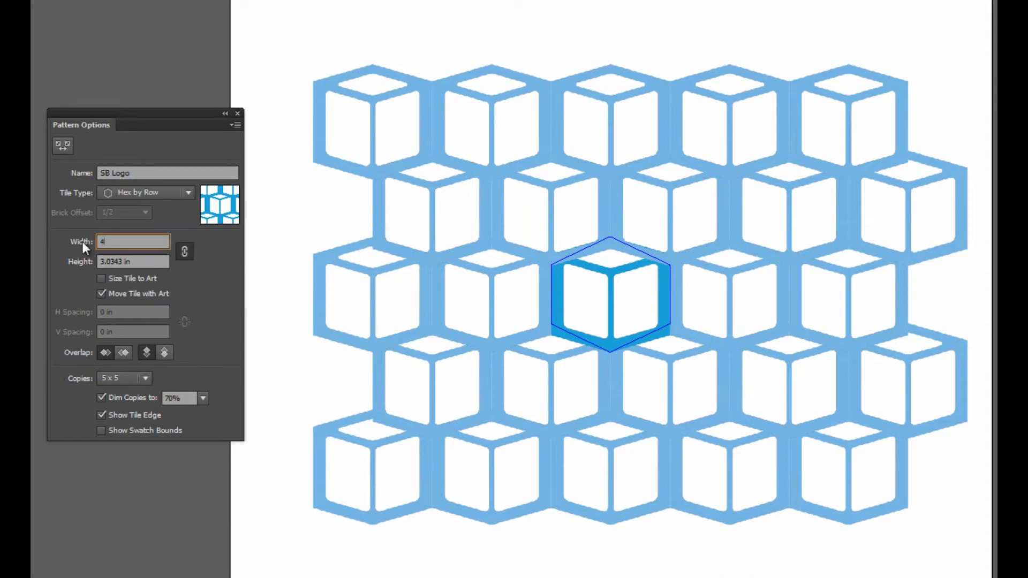
key("Return")
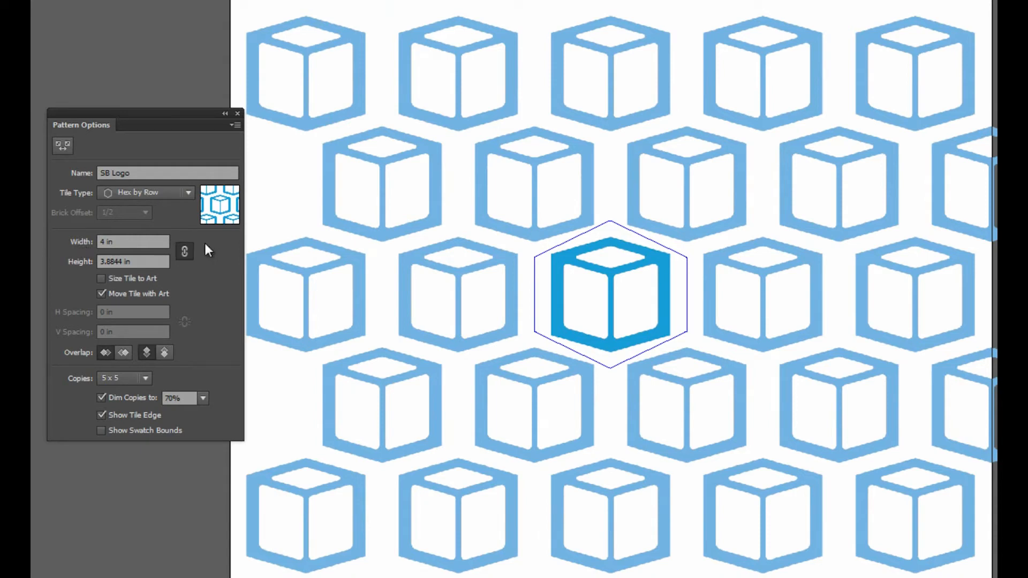
left_click(185, 252)
- Size the tile to the art and set the tile type to Grid
left_click(101, 279)
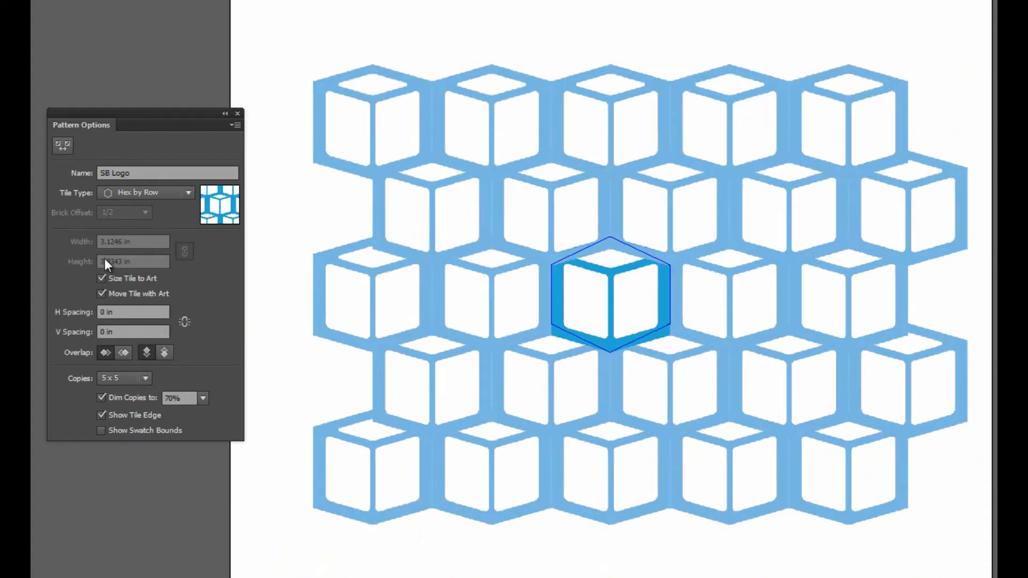
left_click(613, 246)
left_click(187, 193)
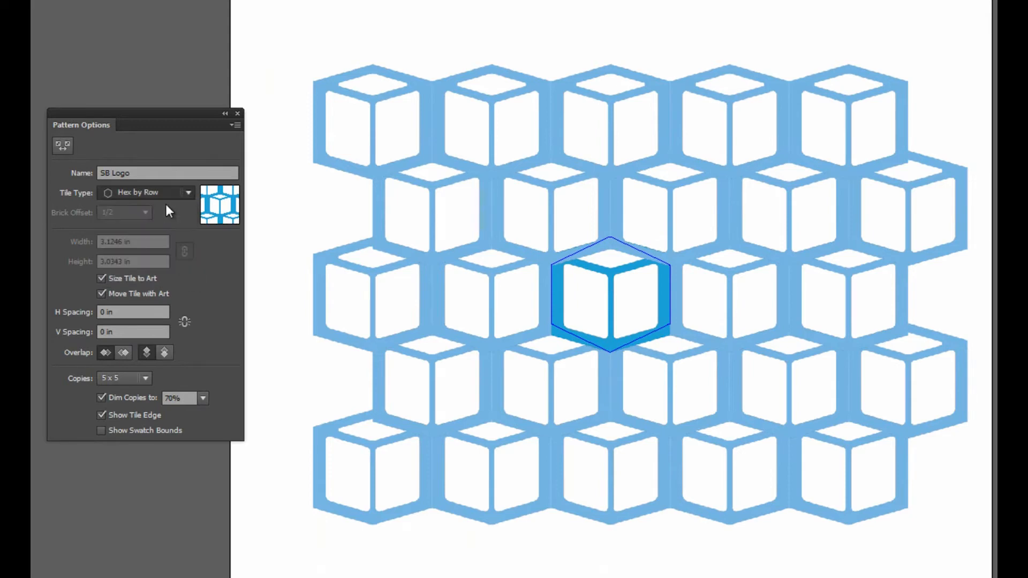
left_click(166, 206)
key("a")
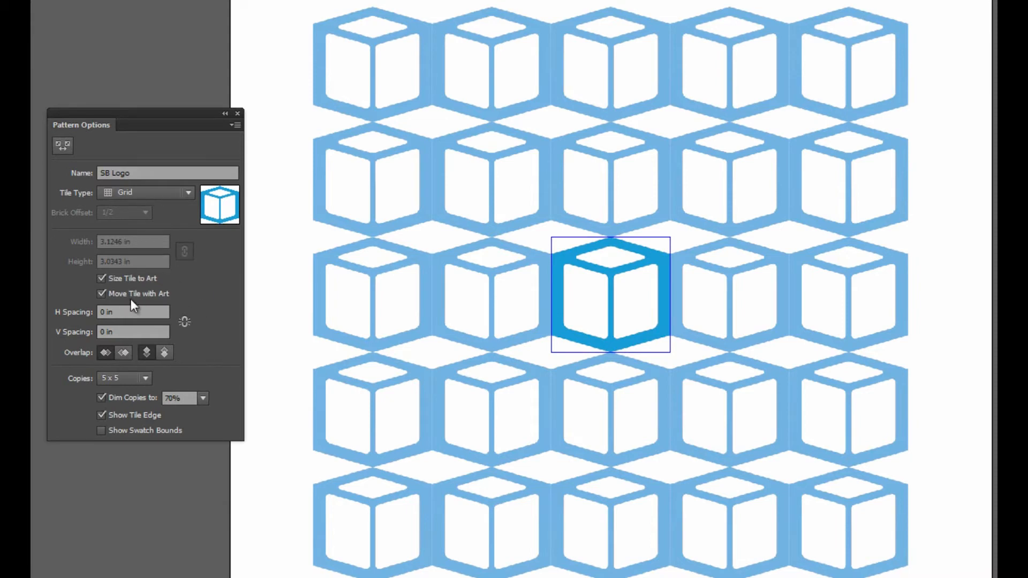
- Try moving the box logo outside its pattern tile and bring it back into the tile
left_click_drag(641, 291, 582, 195)
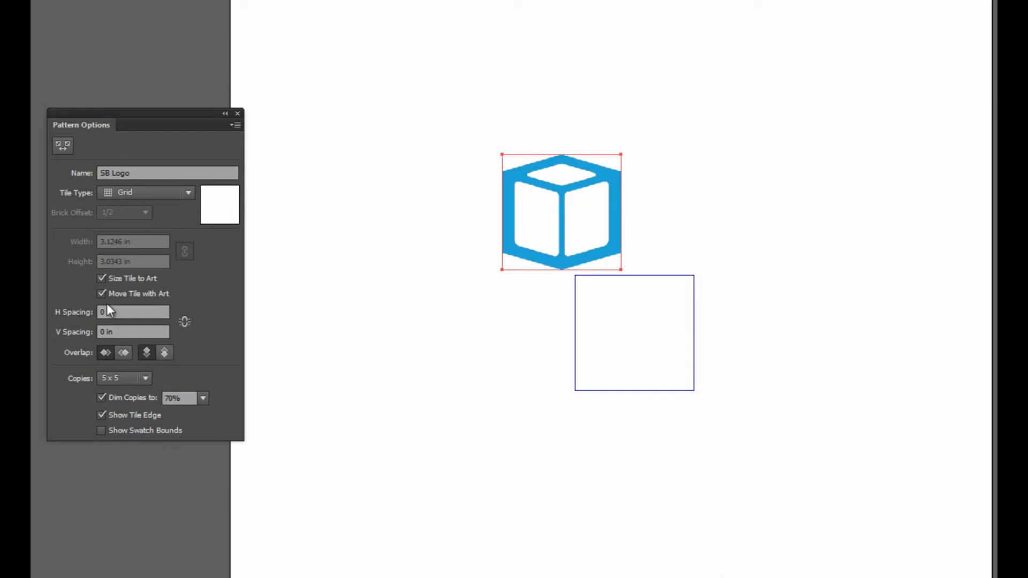
left_click_drag(555, 207, 630, 328)
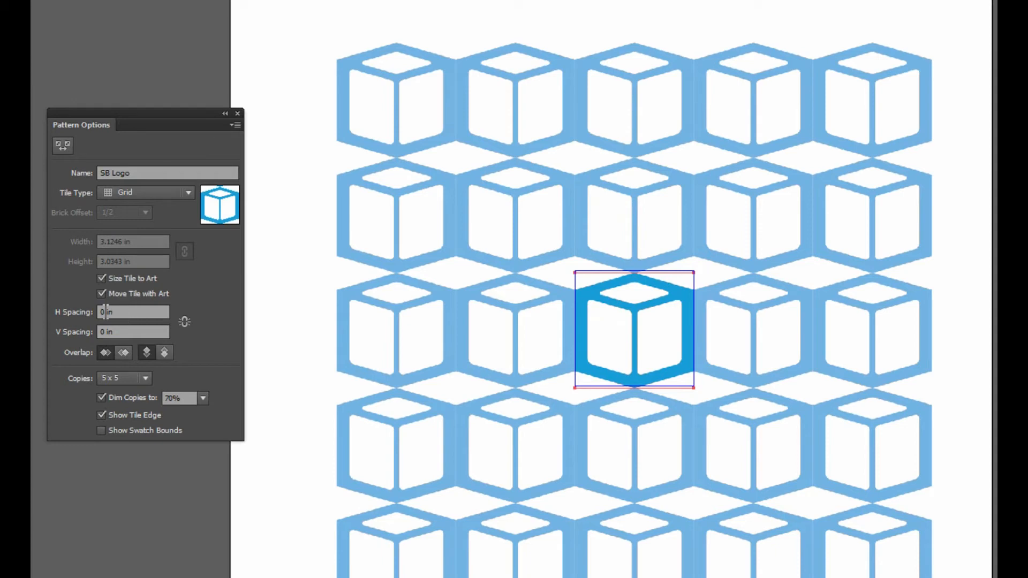
- Try a horizontal tile spacing of 2 in and reset it to 0 in
left_click(60, 311)
type("2")
key("Return")
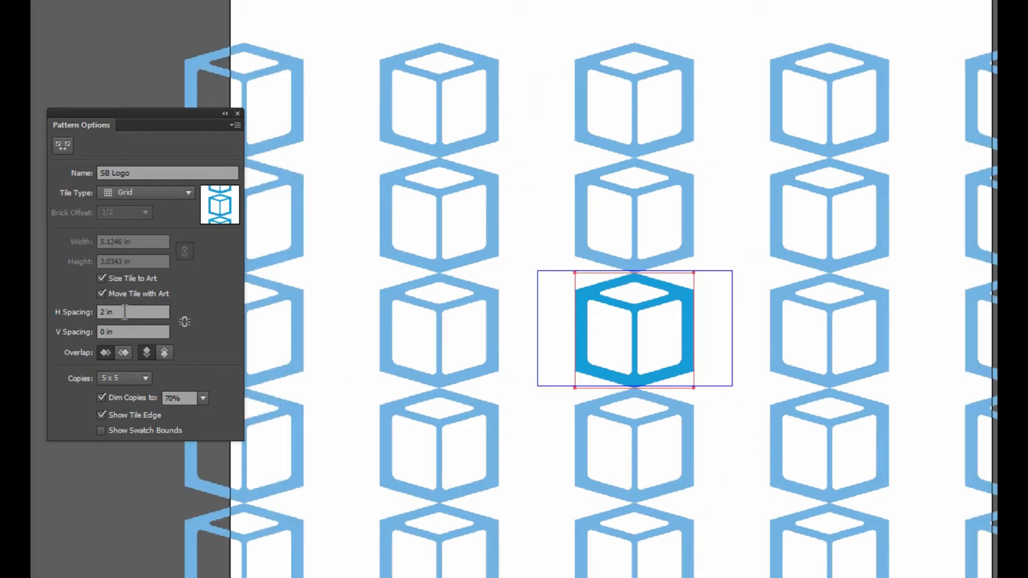
left_click(66, 310)
type("0")
- Link the horizontal and vertical spacing, try 2 in for both, and reset them to 0 in
left_click(183, 323)
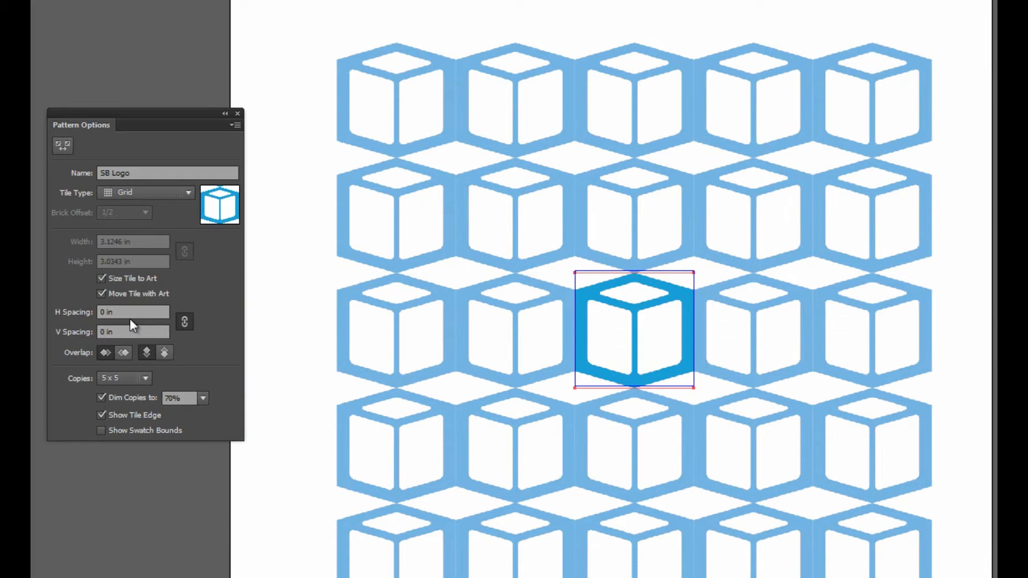
left_click(73, 315)
type("2")
key("Return")
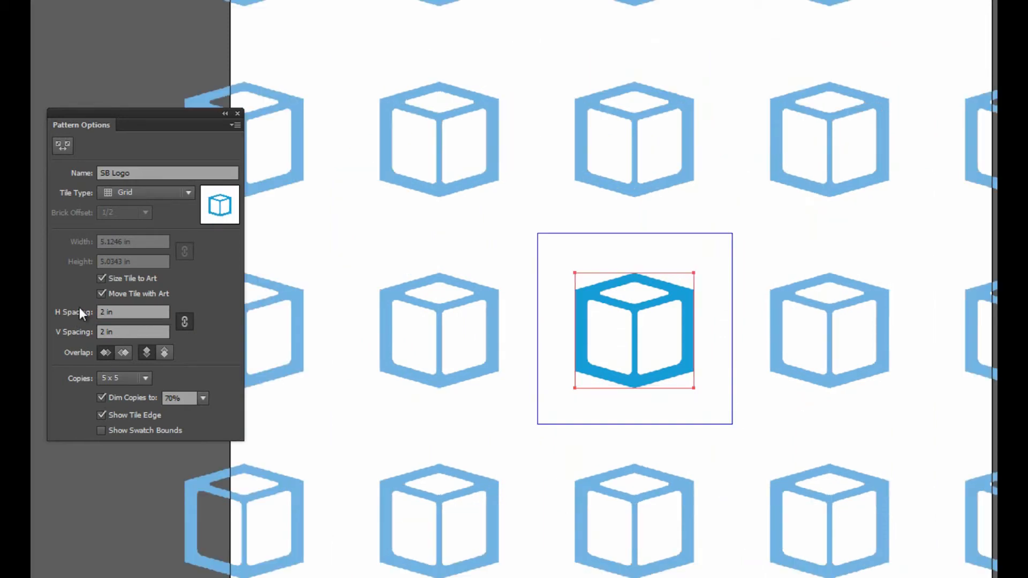
left_click(79, 311)
type("0")
key("Return")
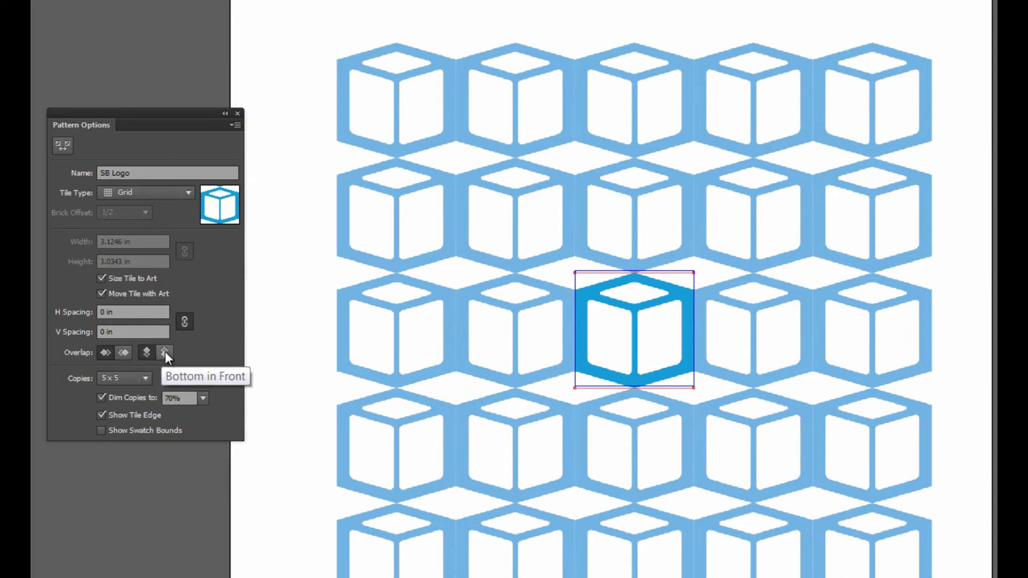
- Try Hex by Column tiling with Right in Front and Bottom in Front overlap, and return to the Grid tile type
left_click(187, 194)
left_click(170, 258)
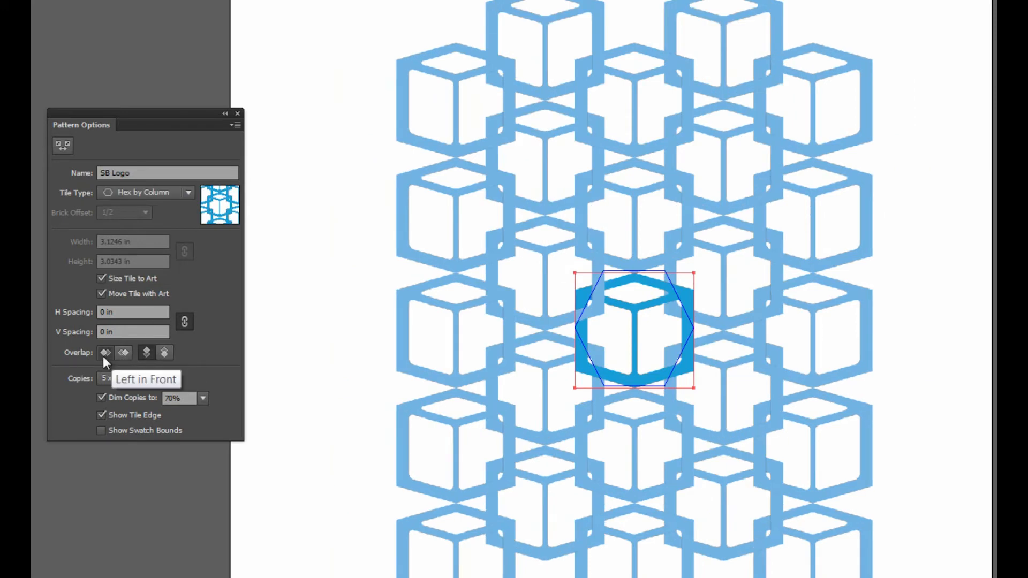
left_click(120, 352)
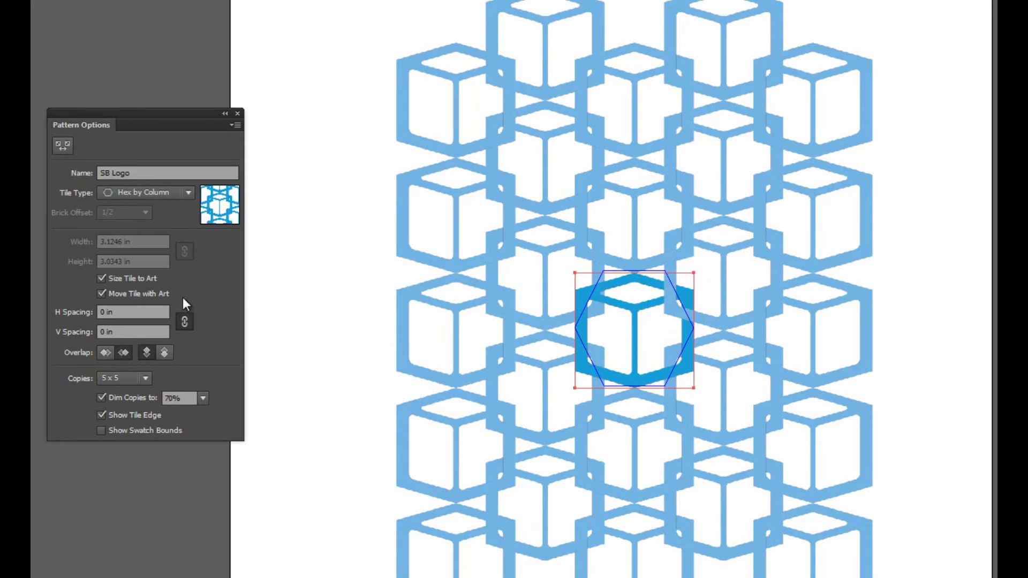
left_click(166, 352)
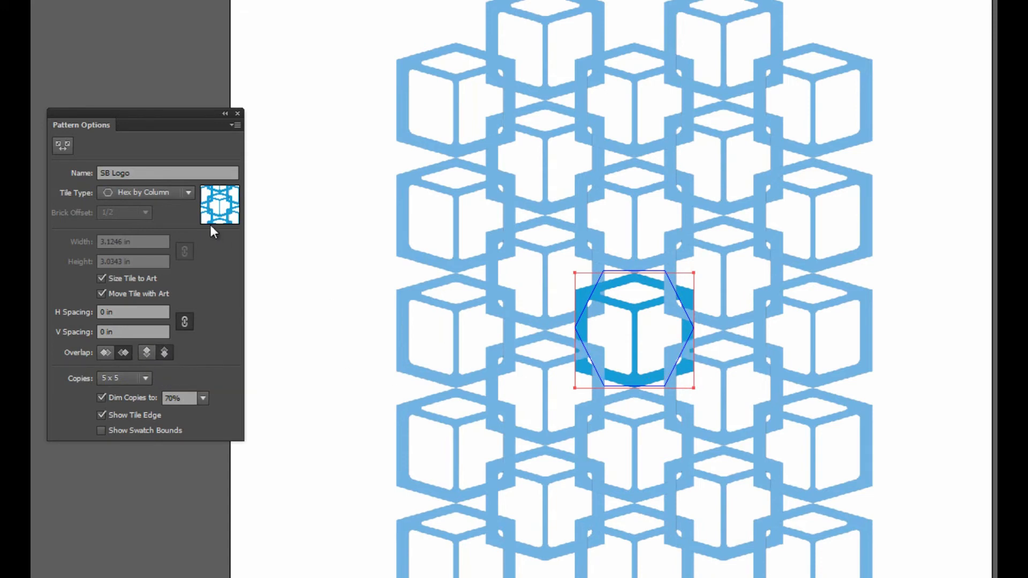
left_click(154, 209)
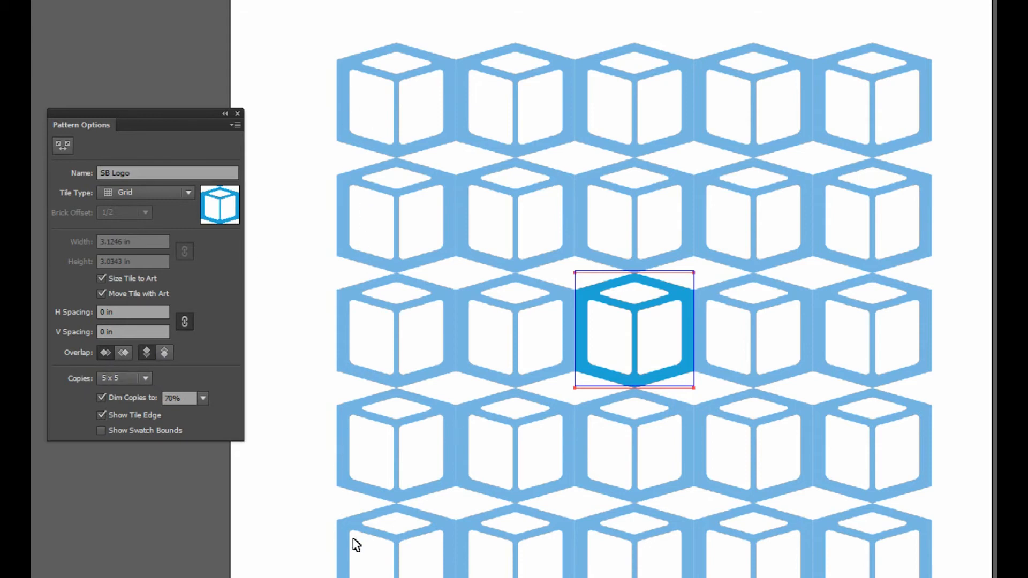
- Review the available preview copy layouts, and switch the dimming of the copies off and back on
left_click(144, 378)
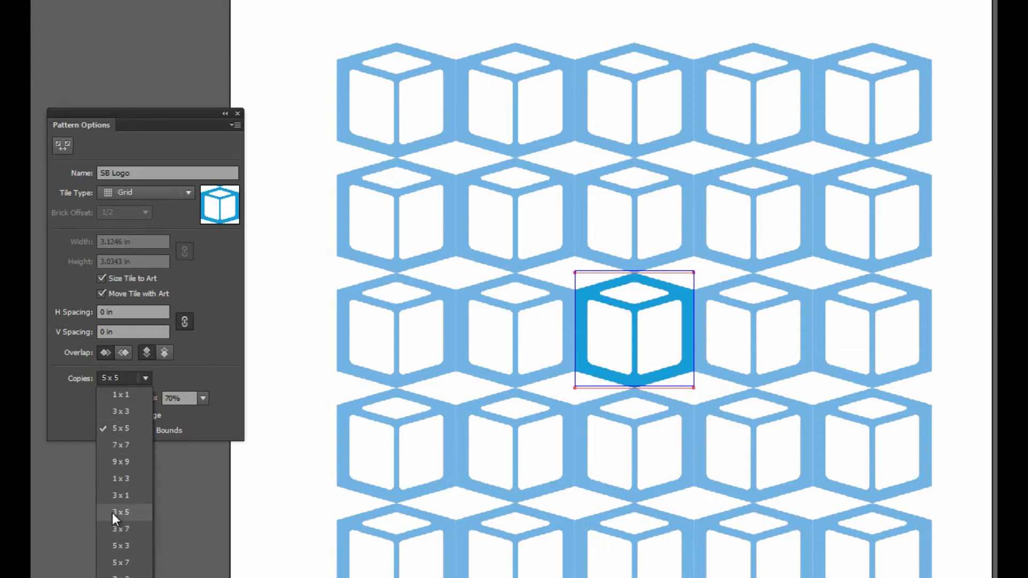
left_click(180, 379)
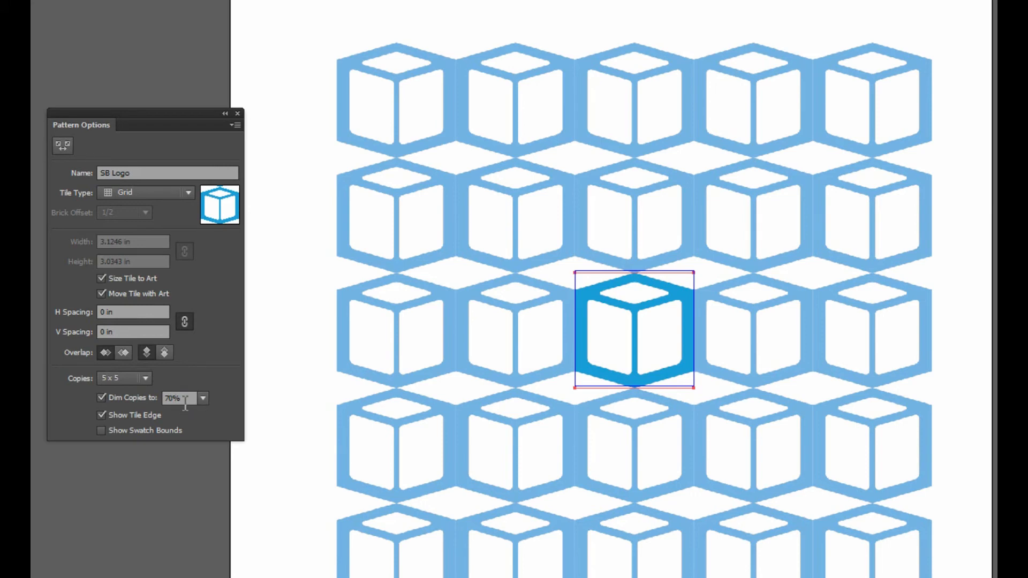
left_click(101, 398)
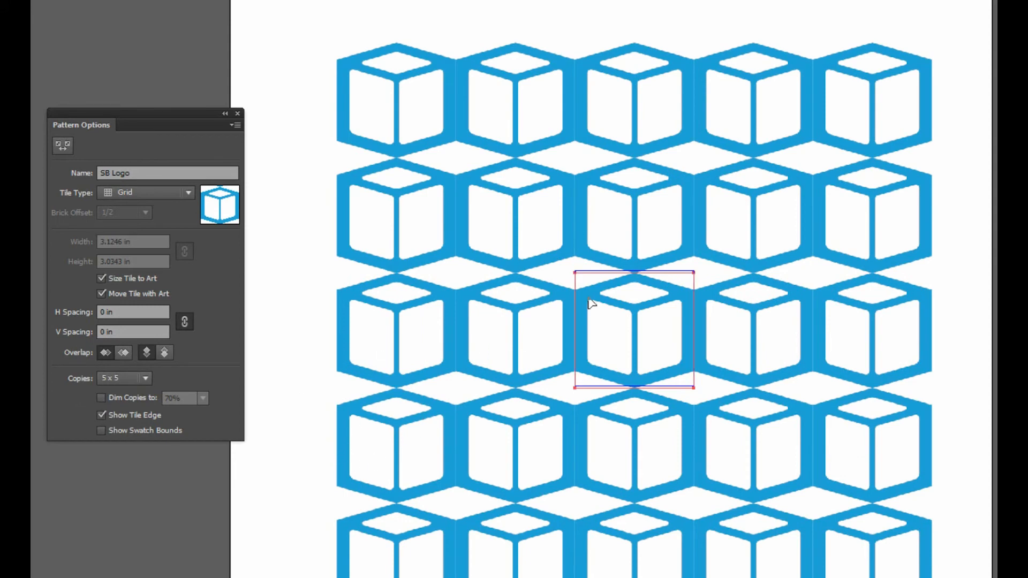
left_click(104, 400)
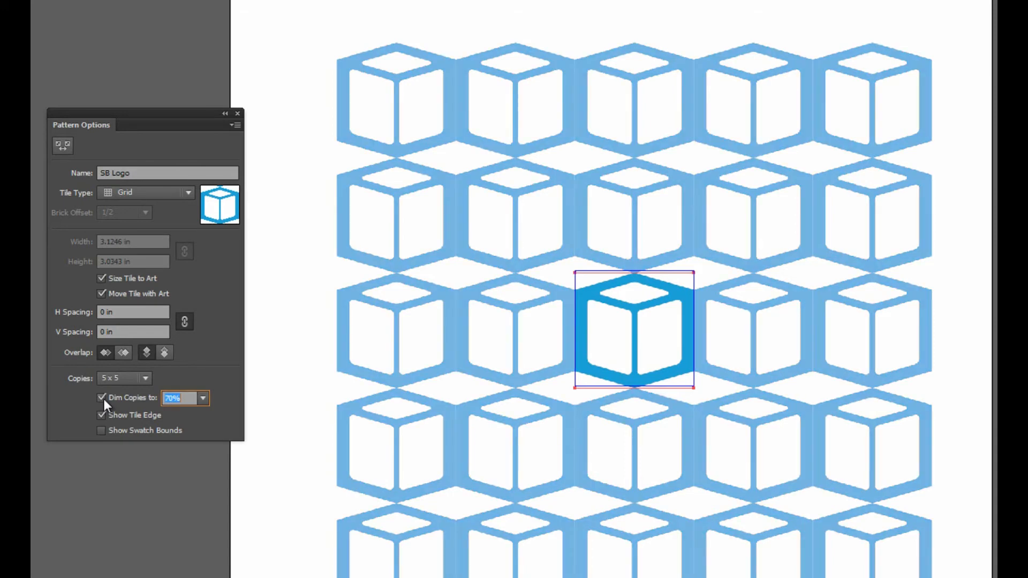
- Review the available dimming percentages for the pattern copies, and switch the dimming off
left_click(203, 398)
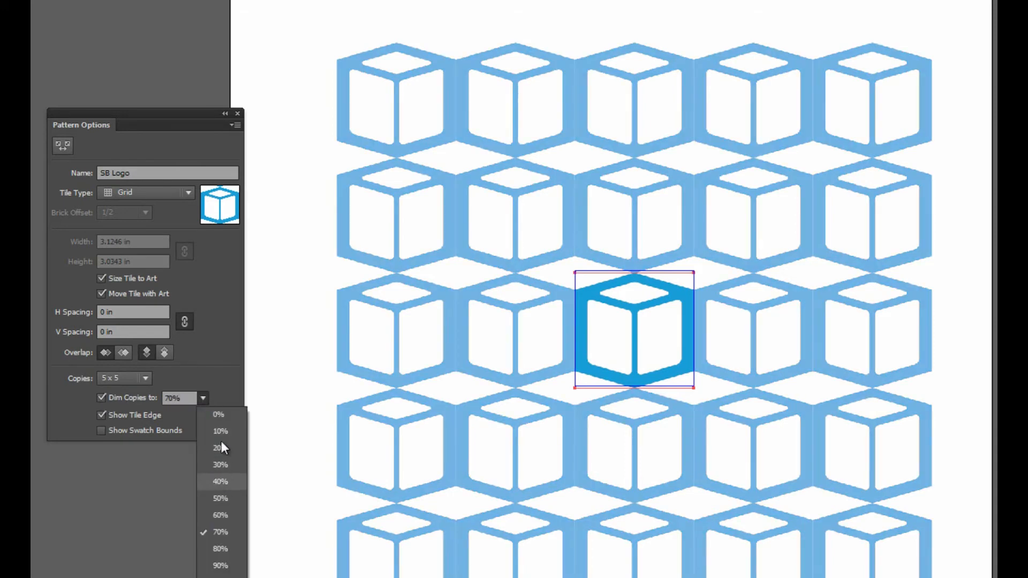
left_click(203, 397)
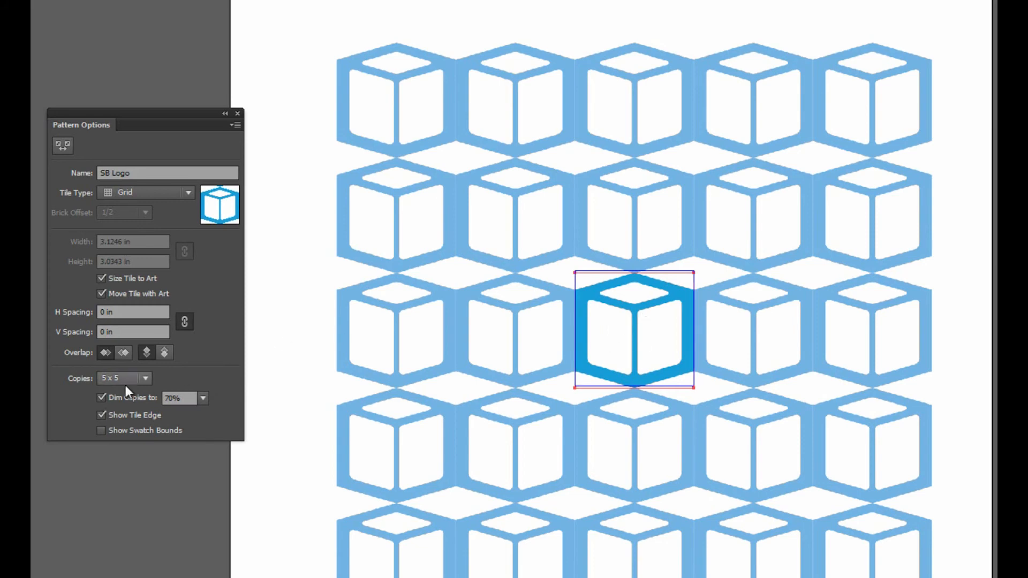
left_click(101, 399)
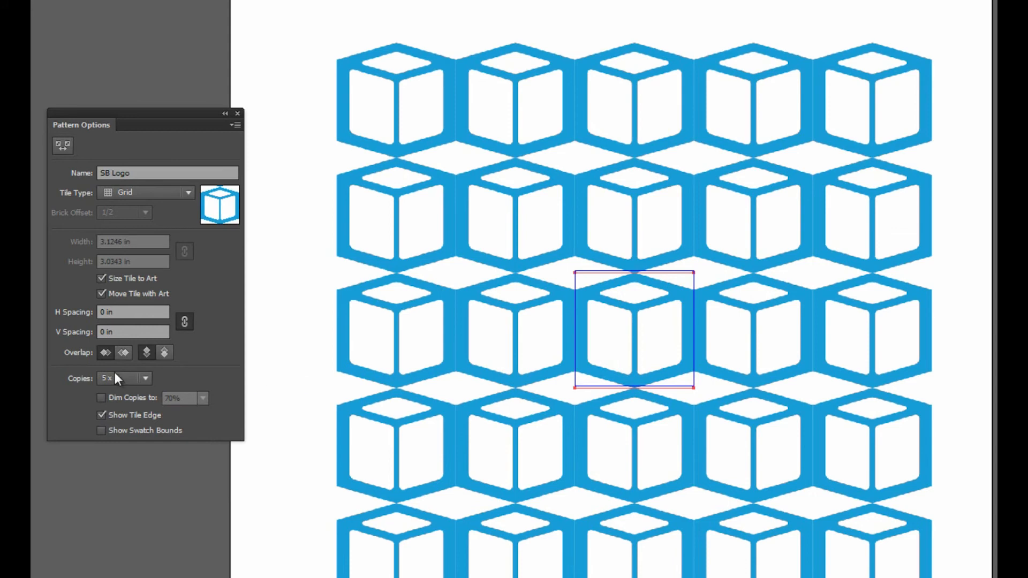
- Try hiding the tile edge and showing the swatch bounds, and switch the tile edge display back on
left_click(102, 416)
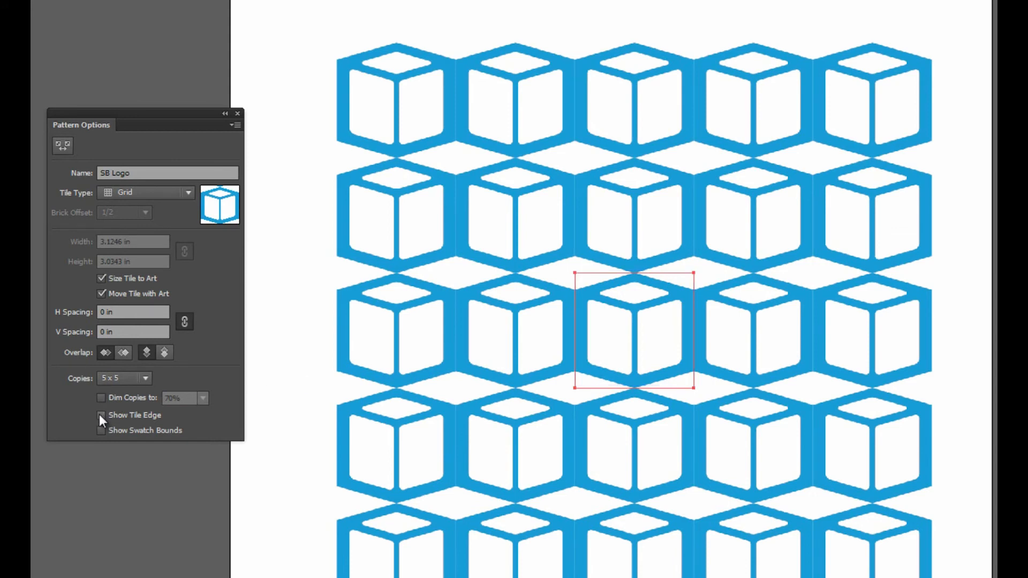
left_click(98, 432)
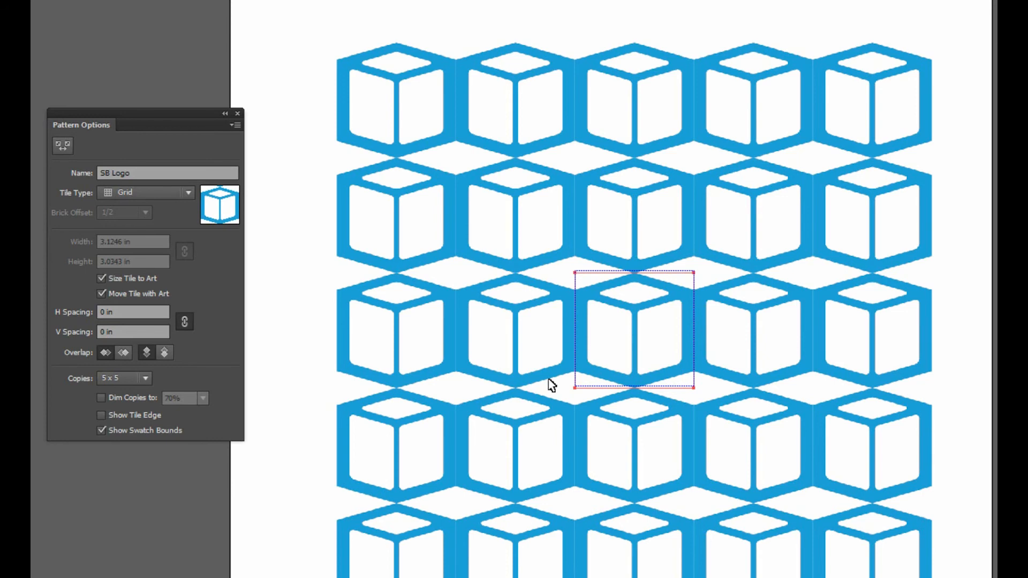
left_click(101, 415)
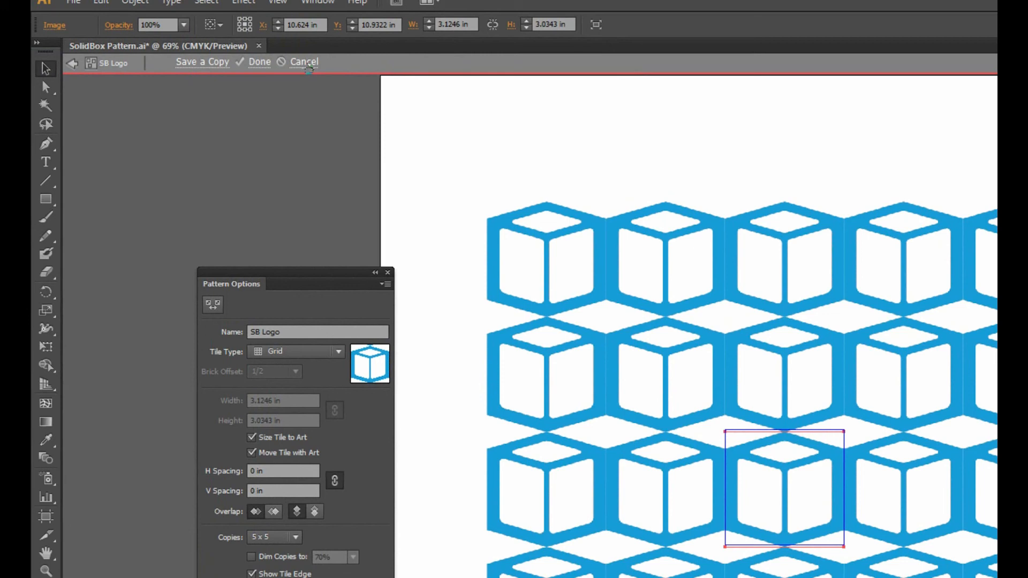
- Exit pattern editing mode, and reopen the SB Logo pattern swatch for editing
left_click(305, 62)
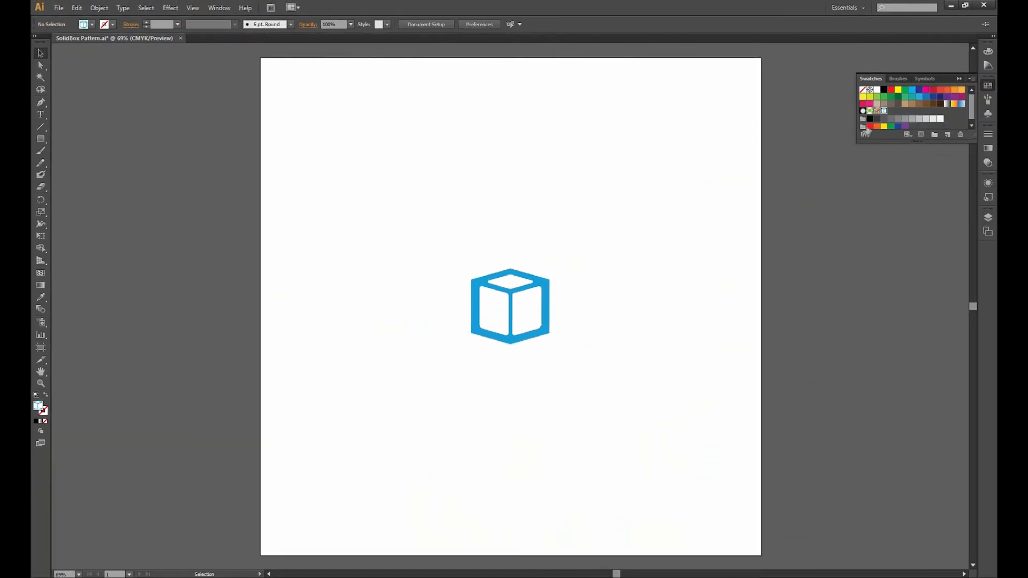
double_click(884, 110)
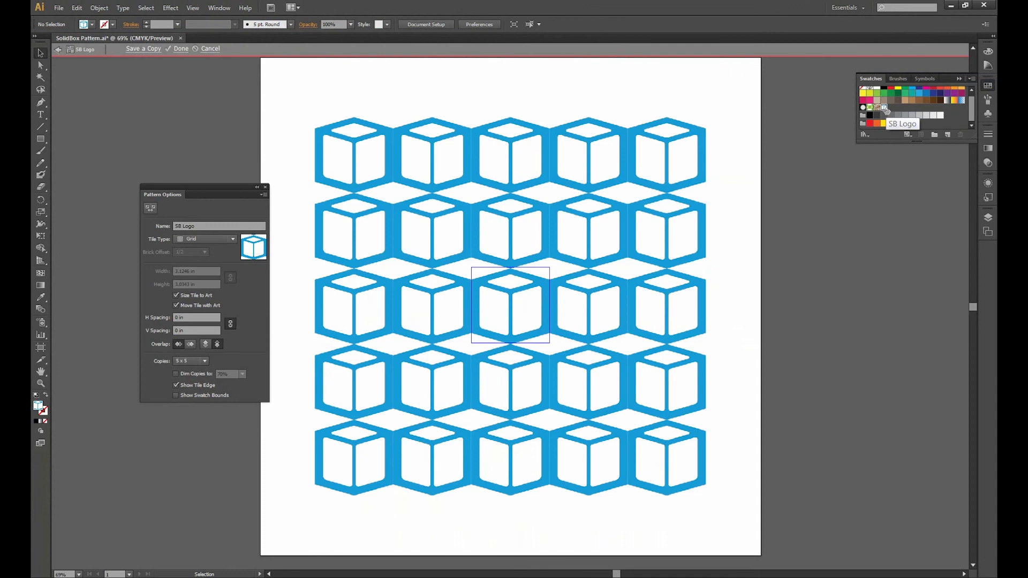